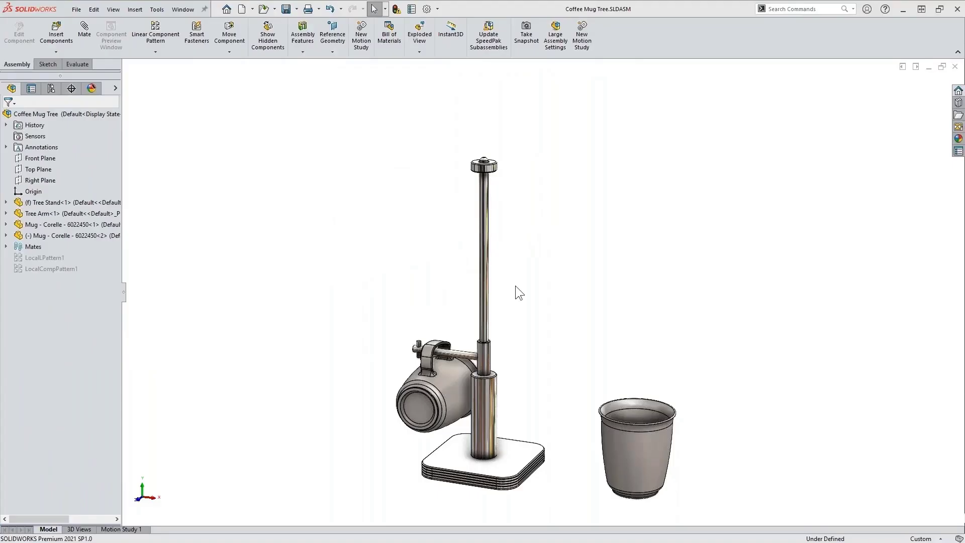
# Step: Widen the FeatureManager tree to show full component names and start a Linear Component Pattern
pyautogui.moveTo(125, 294); pyautogui.dragTo(225, 311)
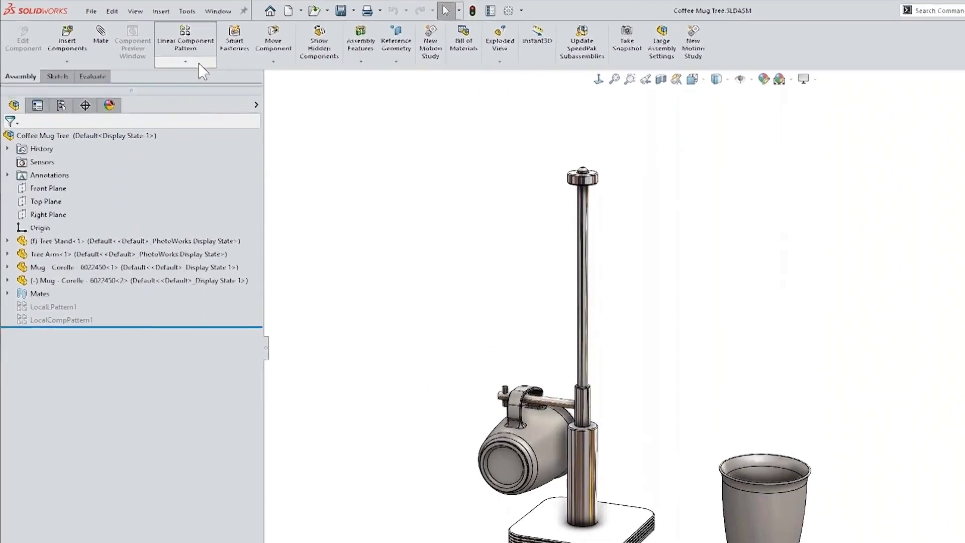
pyautogui.click(191, 50)
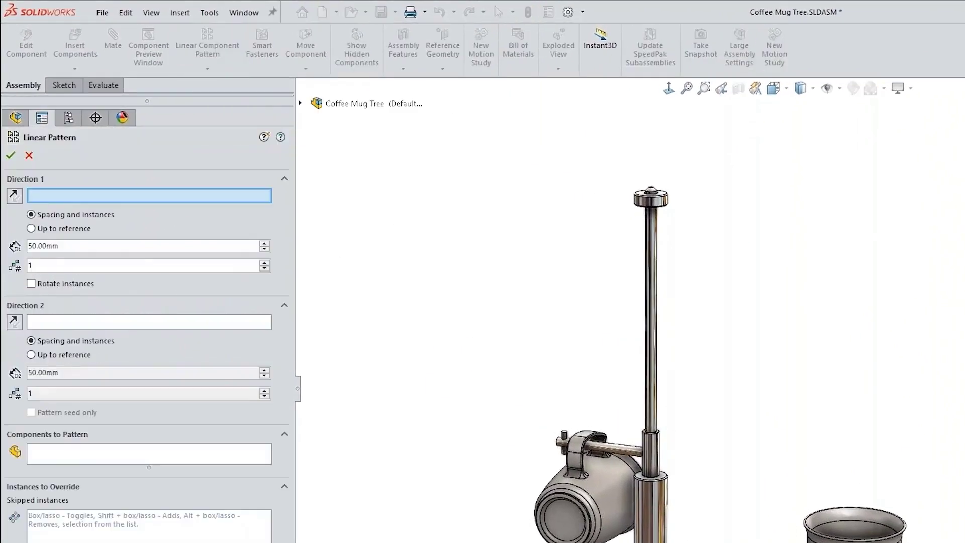
# Step: Run Direction 1 upward along the Tree Stand face, rotating instances about the stand's edge
pyautogui.click(656, 508)
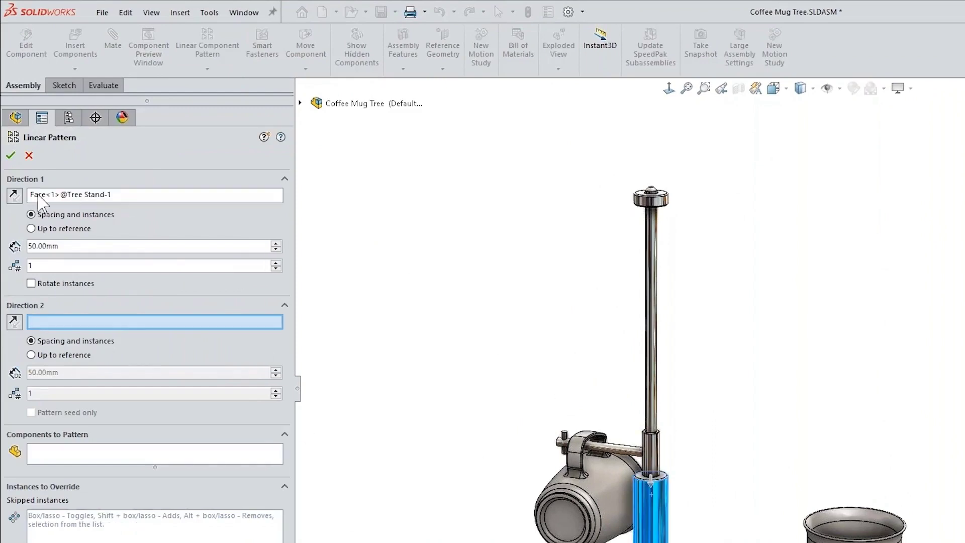
pyautogui.click(15, 196)
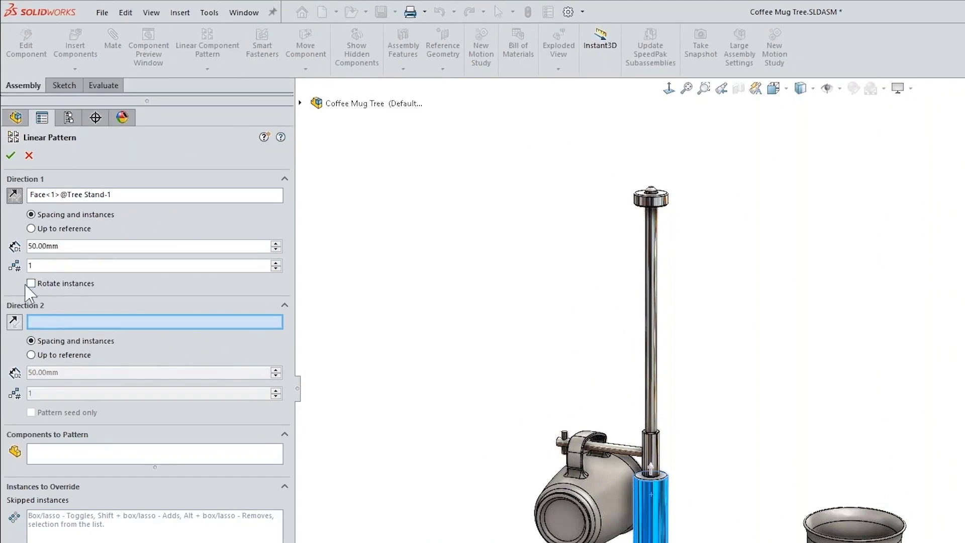
pyautogui.click(43, 285)
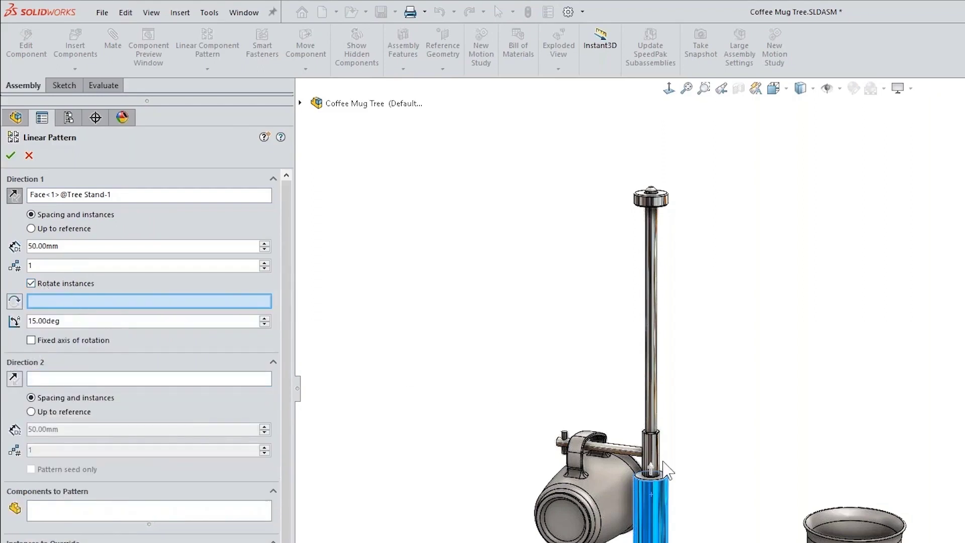
pyautogui.click(666, 483)
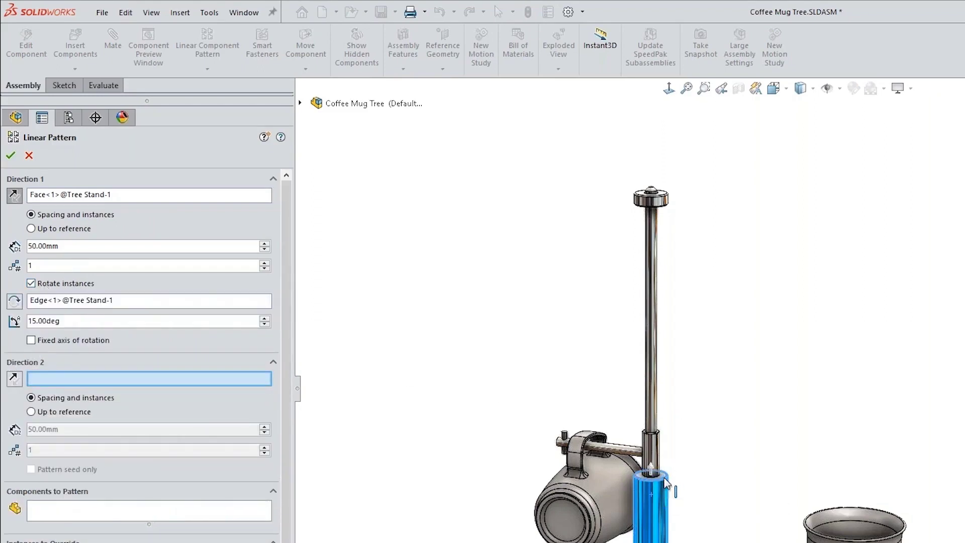
# Step: Pattern the Tree Arm component with 2 instances
pyautogui.click(140, 512)
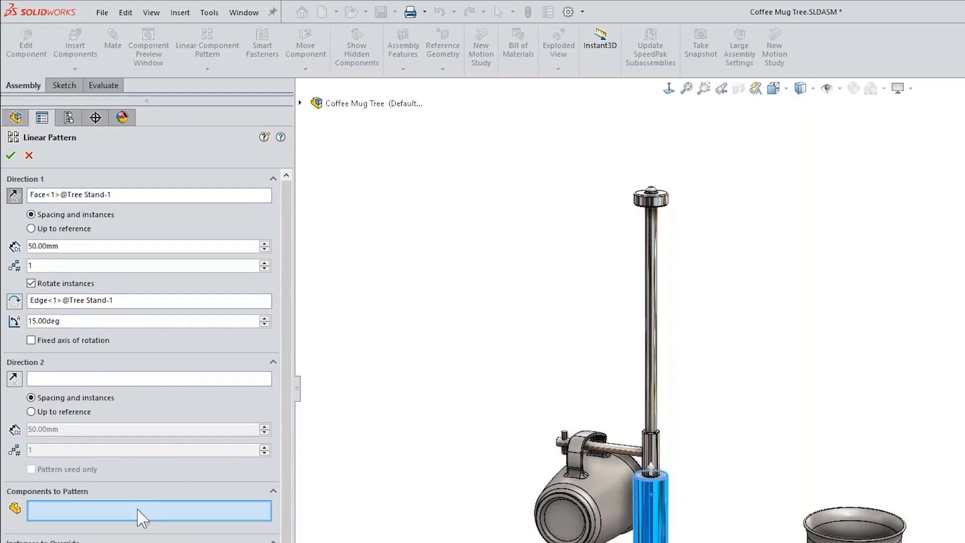
pyautogui.click(604, 447)
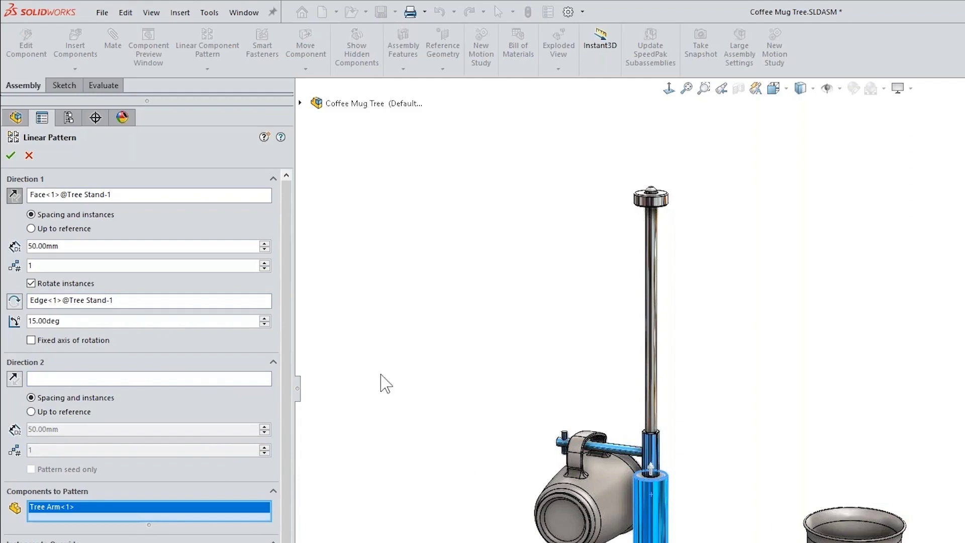
pyautogui.click(264, 262)
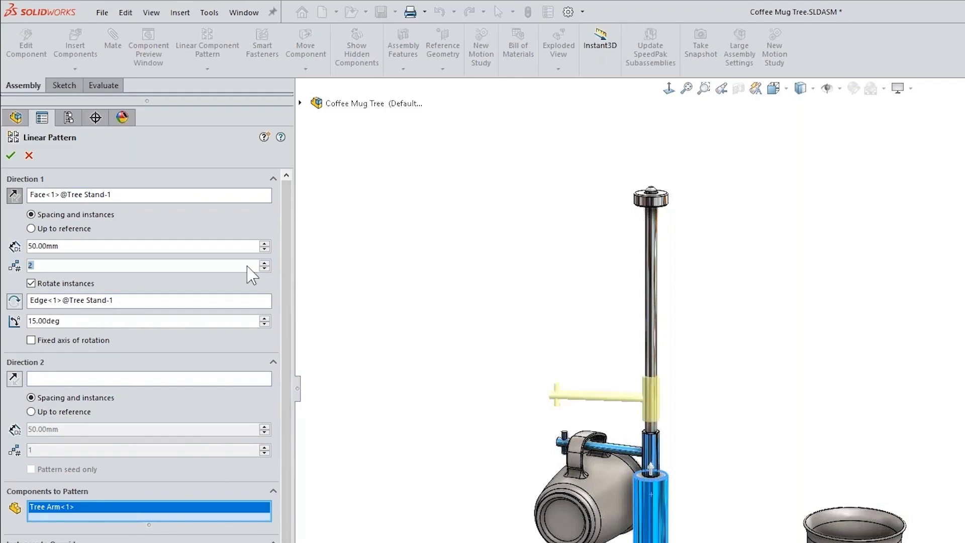
# Step: Set the arm spacing to 40 mm and the number of arms to 6
pyautogui.doubleClick(43, 246)
pyautogui.write('40')
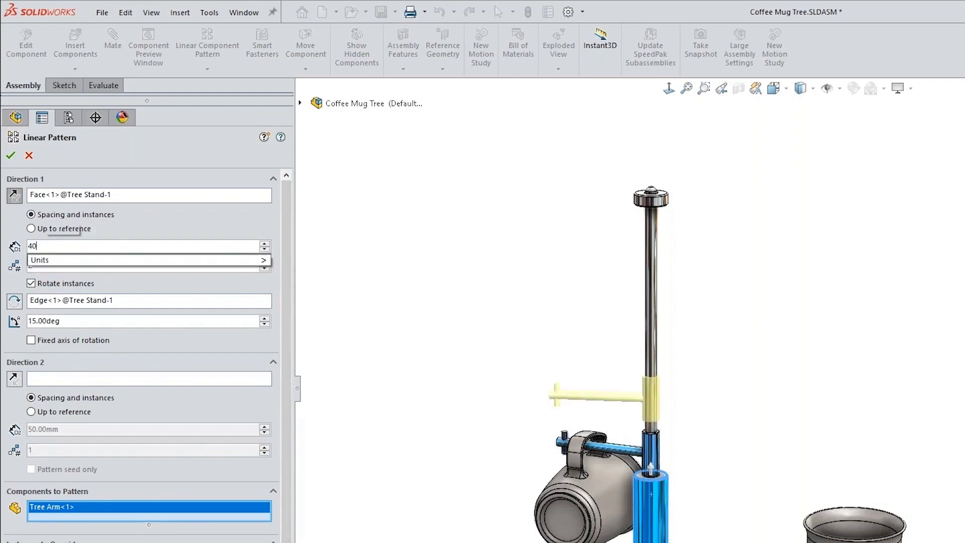
pyautogui.press('Return')
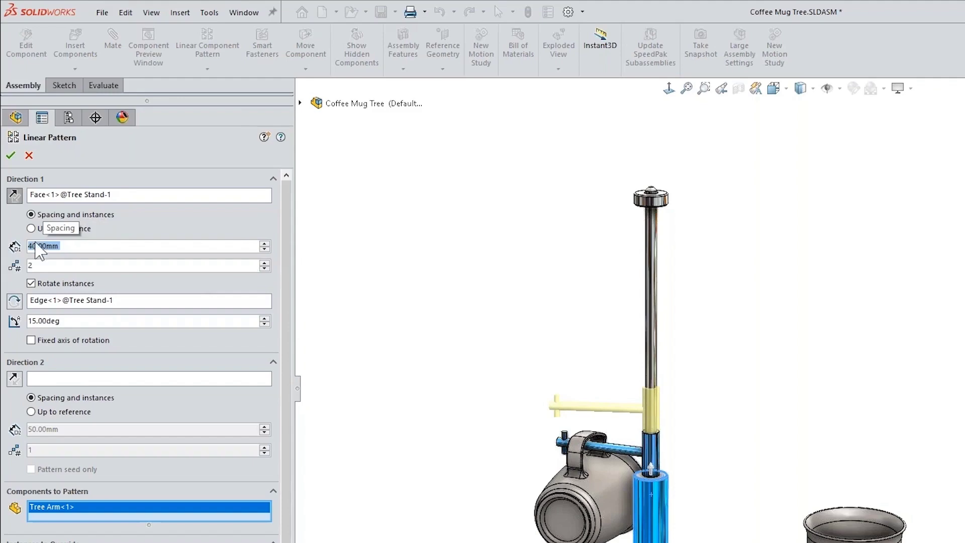
pyautogui.click(265, 244)
pyautogui.click(264, 248)
pyautogui.click(264, 263)
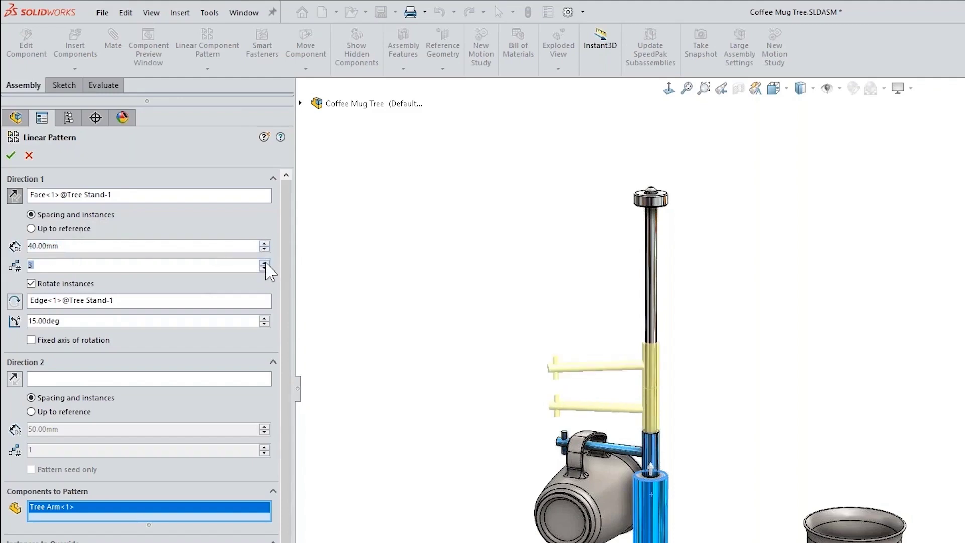
pyautogui.click(265, 263)
pyautogui.click(265, 262)
pyautogui.click(265, 263)
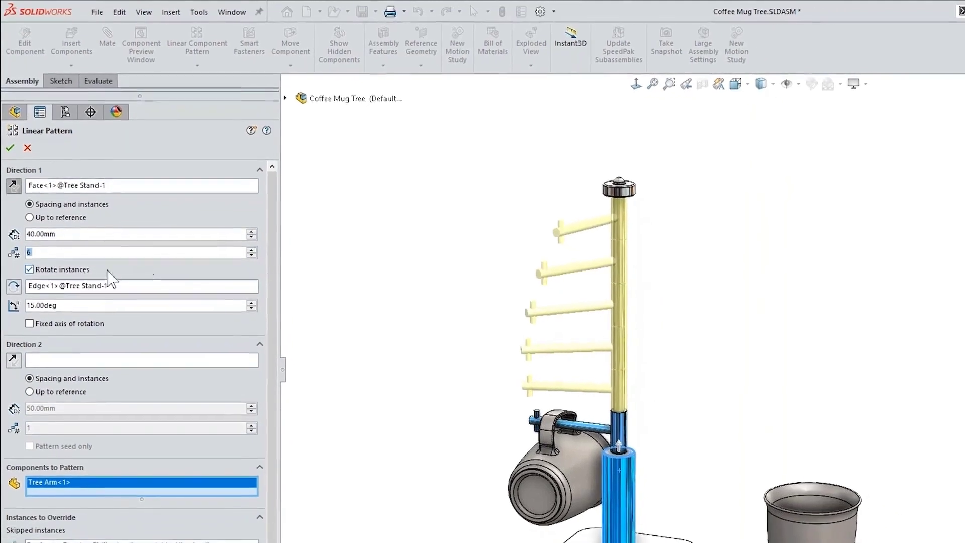
# Step: Set a 120° rotation between arms and accept the pattern as LocalLPattern2
pyautogui.click(237, 286)
pyautogui.click(237, 286)
pyautogui.click(237, 286)
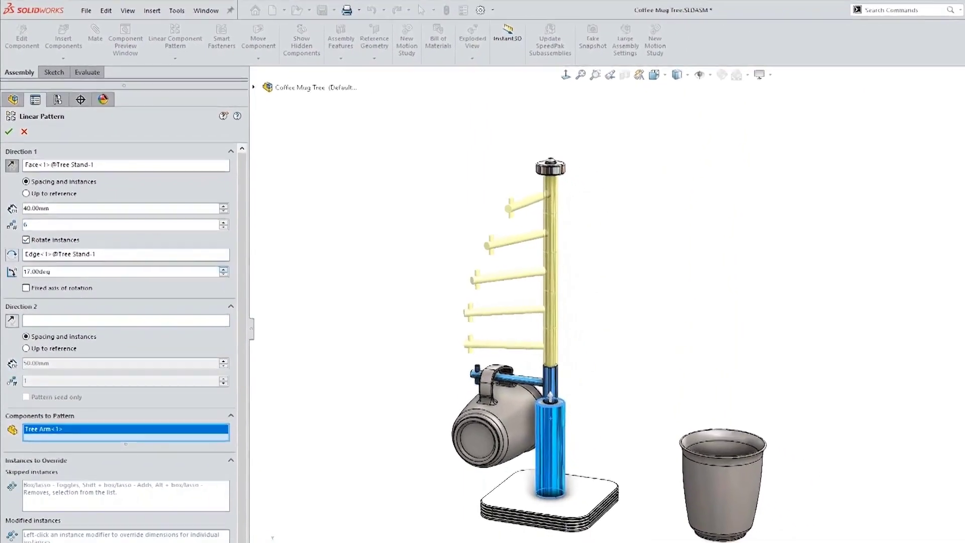
pyautogui.click(238, 285)
pyautogui.click(237, 286)
pyautogui.click(238, 285)
pyautogui.click(237, 286)
pyautogui.scroll(10, 132, 255)
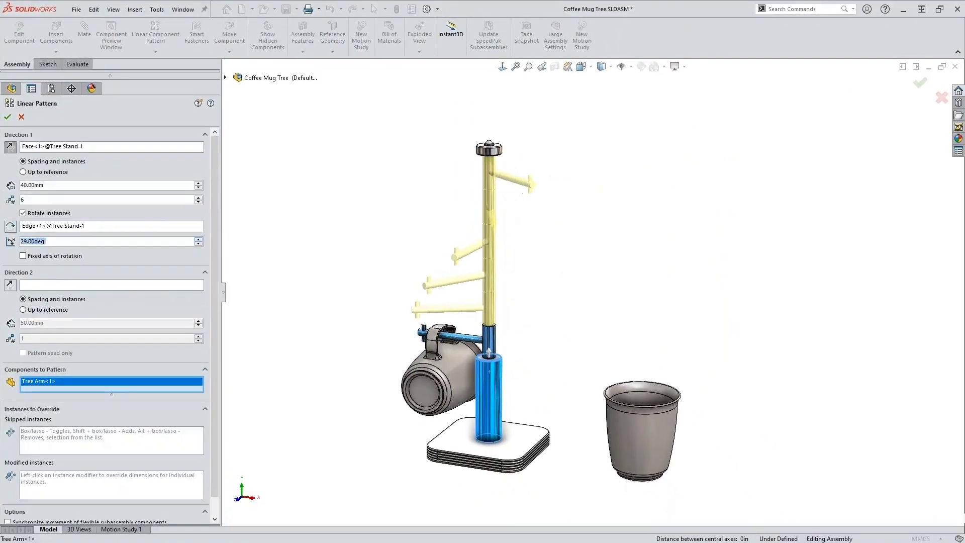
pyautogui.write('120')
pyautogui.press('Return')
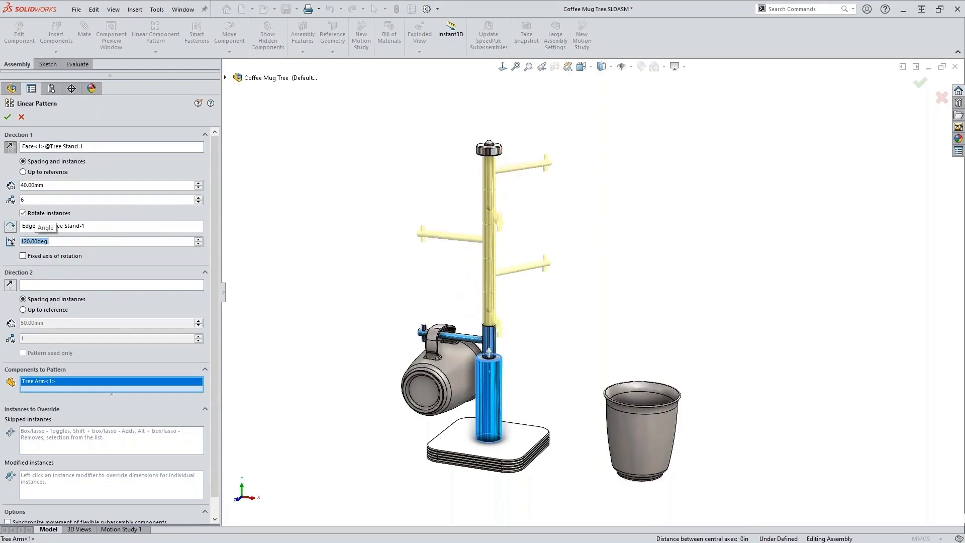
pyautogui.click(7, 116)
pyautogui.moveTo(315, 237); pyautogui.dragTo(314, 209, button='middle')
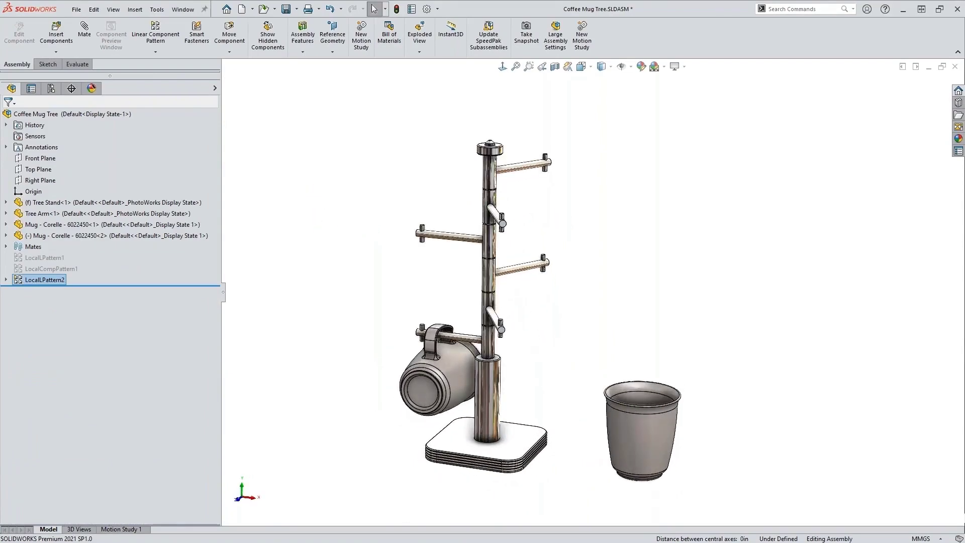
# Step: Start a Pattern Driven Component Pattern
pyautogui.press('Escape')
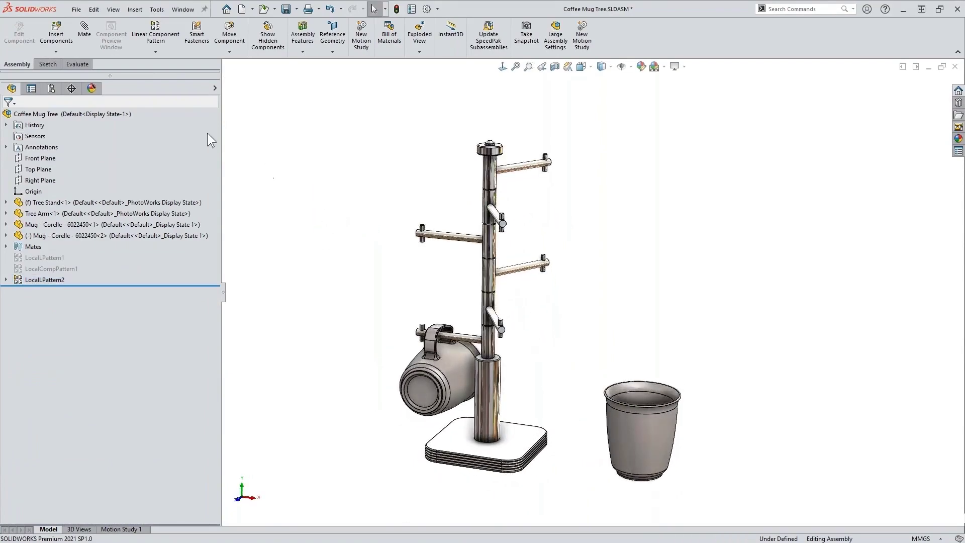
pyautogui.click(155, 52)
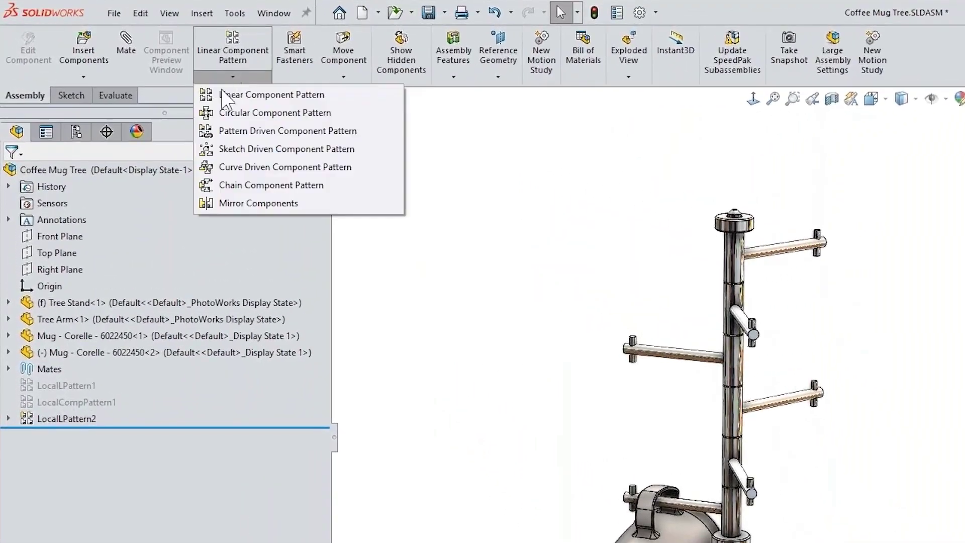
pyautogui.click(358, 132)
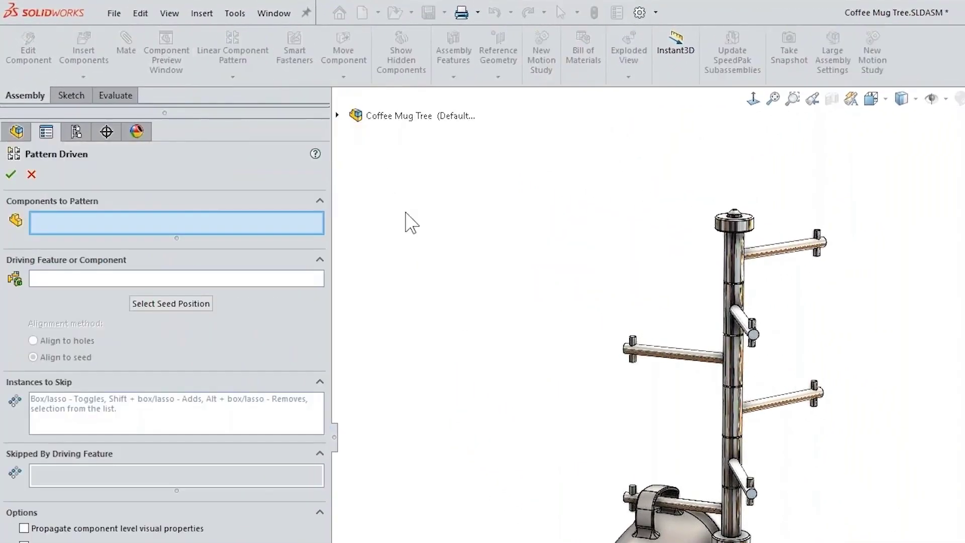
# Step: Copy the mug driven by LocalLPattern2, creating LocalCompPattern2 with a mug on each arm
pyautogui.click(336, 115)
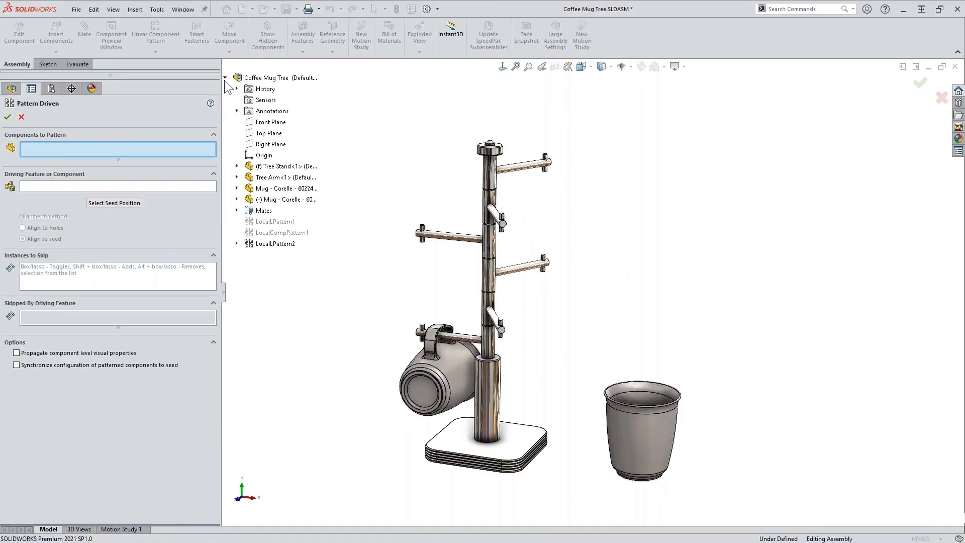
pyautogui.click(261, 245)
pyautogui.click(261, 245)
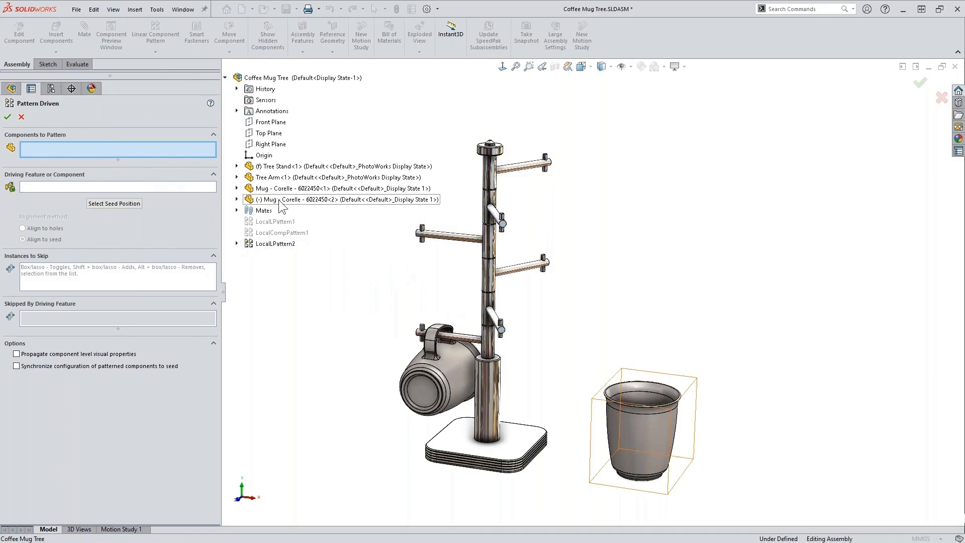
pyautogui.click(453, 352)
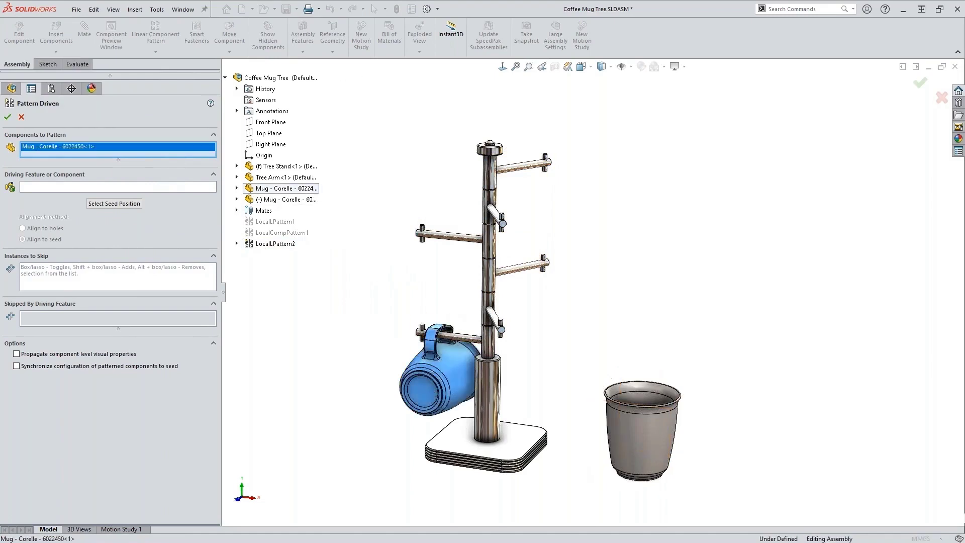
pyautogui.click(166, 187)
pyautogui.click(267, 245)
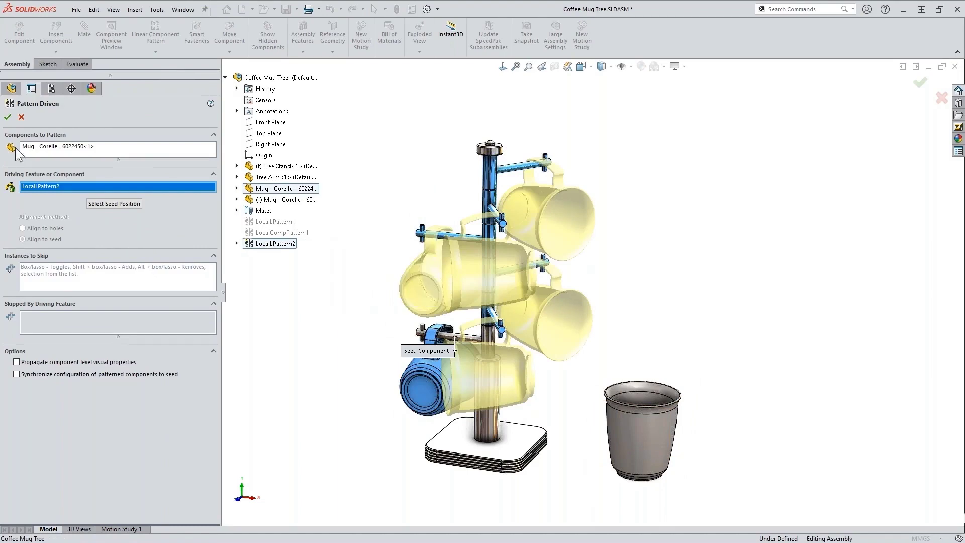
pyautogui.press('Return')
pyautogui.moveTo(338, 351)
pyautogui.mouseDown(button='middle')
pyautogui.moveTo(354, 329)
pyautogui.moveTo(377, 329)
pyautogui.moveTo(309, 325)
pyautogui.moveTo(351, 330)
pyautogui.moveTo(351, 354)
pyautogui.mouseUp(button='middle')
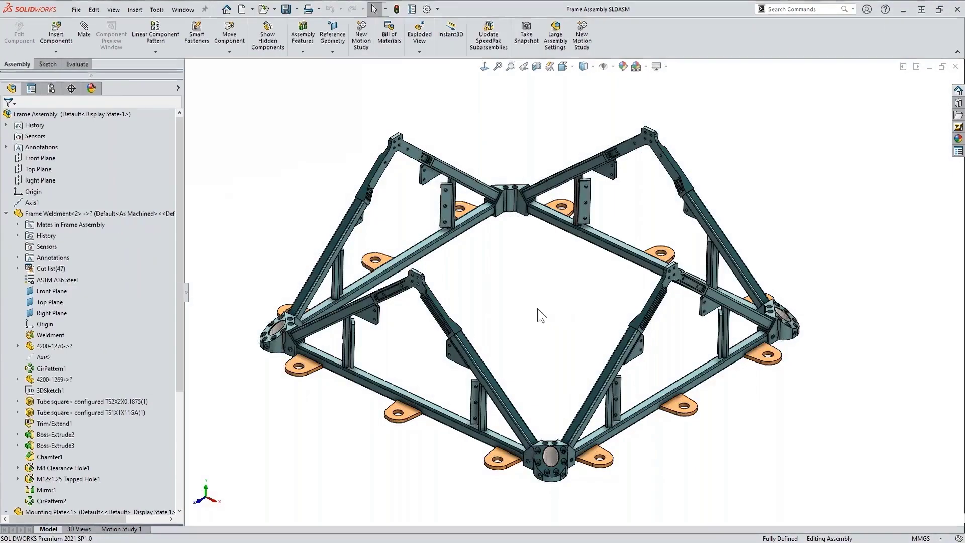
# Step: Roll back the Frame Assembly, frame the bottom tube and mounting plate, and start a Linear Component Pattern
pyautogui.moveTo(535, 309); pyautogui.dragTo(533, 297, button='middle')
pyautogui.moveTo(182, 361); pyautogui.dragTo(180, 489)
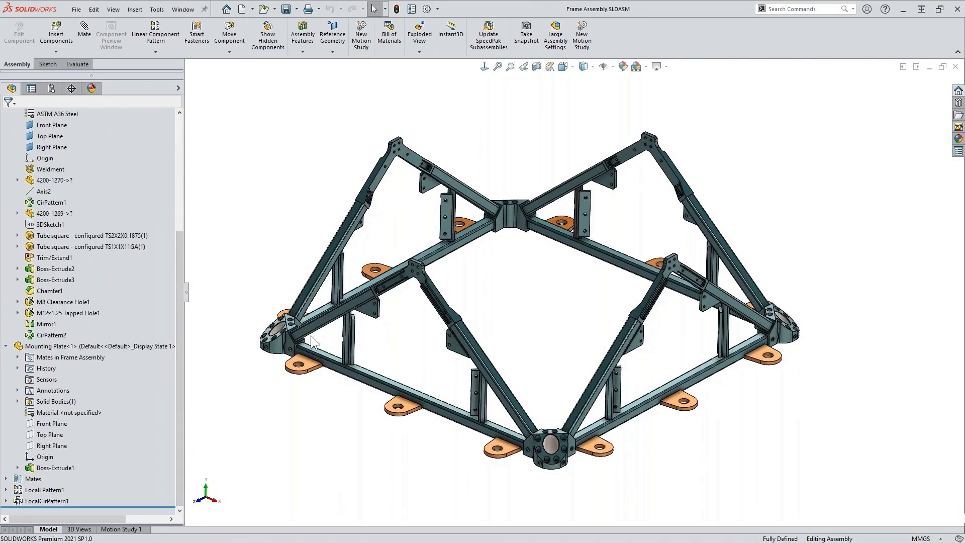
pyautogui.moveTo(146, 507); pyautogui.dragTo(145, 484)
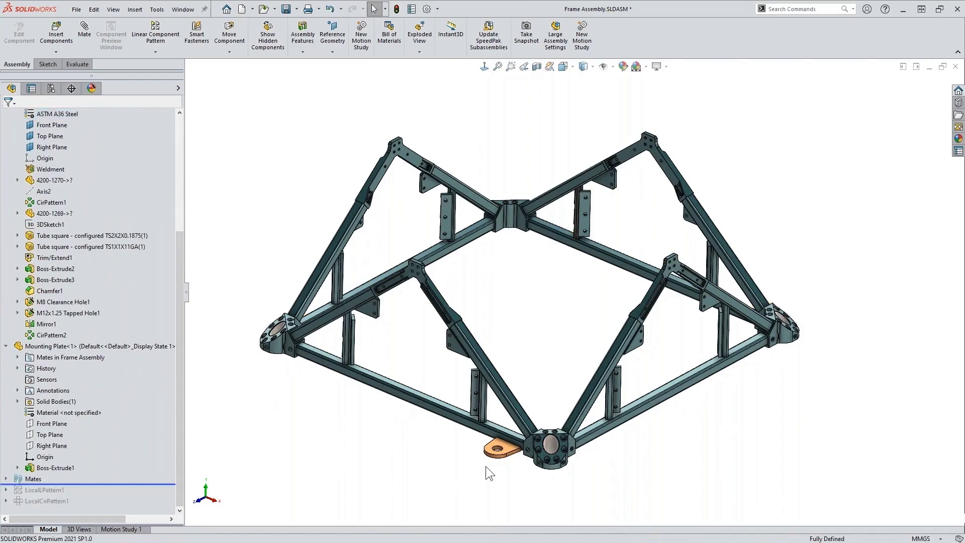
pyautogui.scroll(-6, 490, 450)
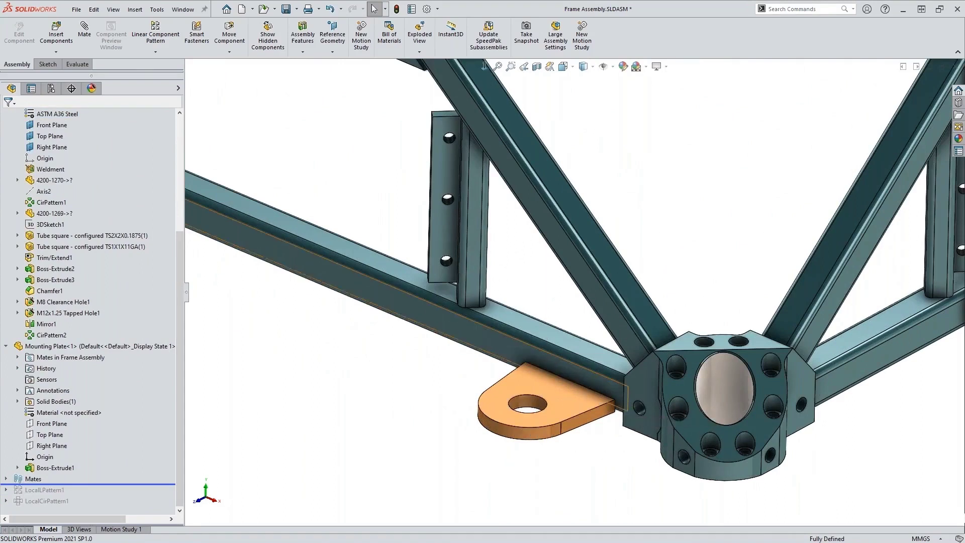
pyautogui.scroll(5, 503, 332)
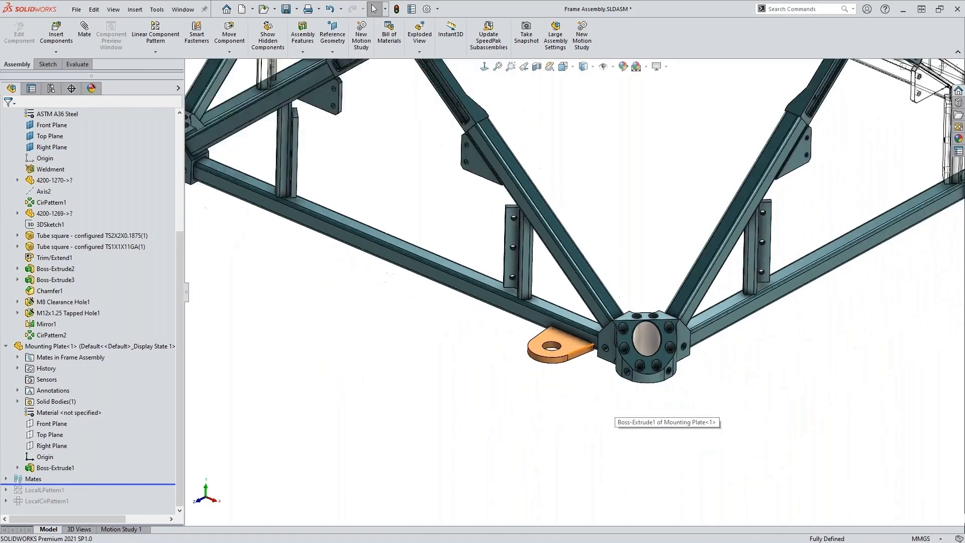
pyautogui.keyDown('ctrl'); pyautogui.moveTo(367, 315); pyautogui.dragTo(449, 419, button='middle'); pyautogui.keyUp('ctrl')
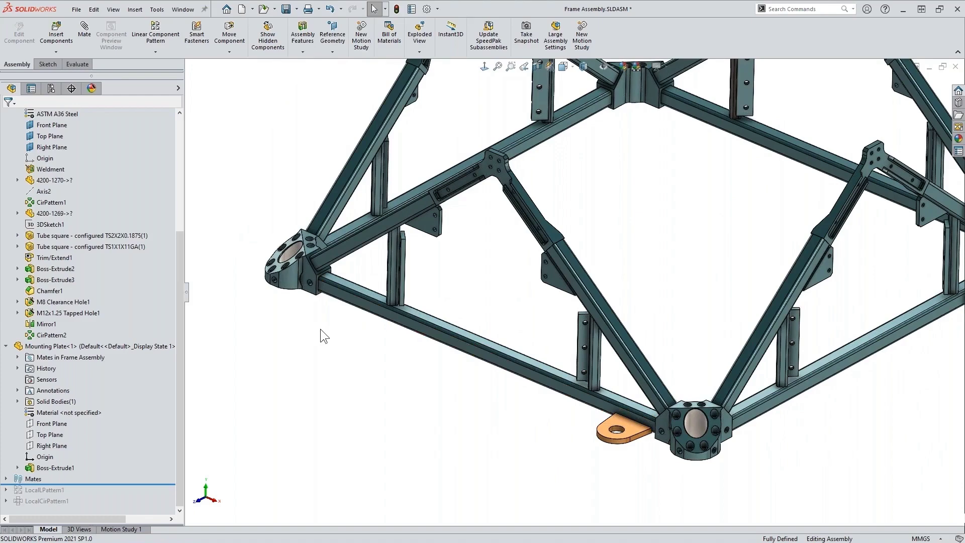
pyautogui.click(155, 35)
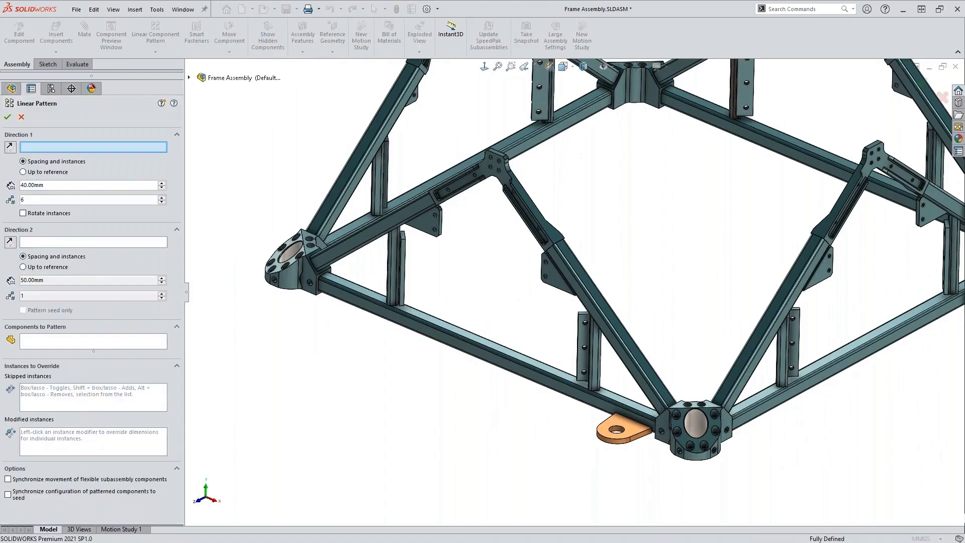
# Step: Run Direction 1 along the bottom tube's edge, up to the tube's far end face
pyautogui.click(563, 378)
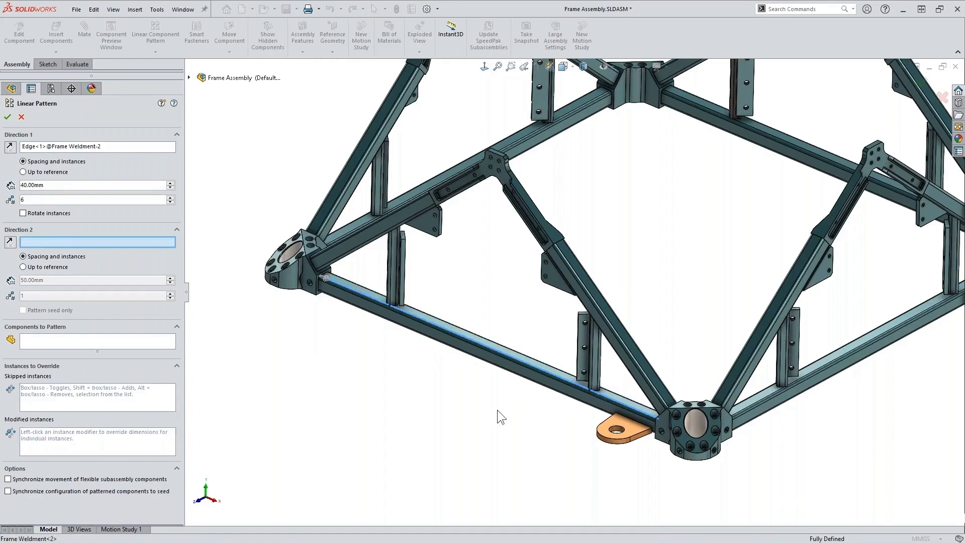
pyautogui.click(61, 172)
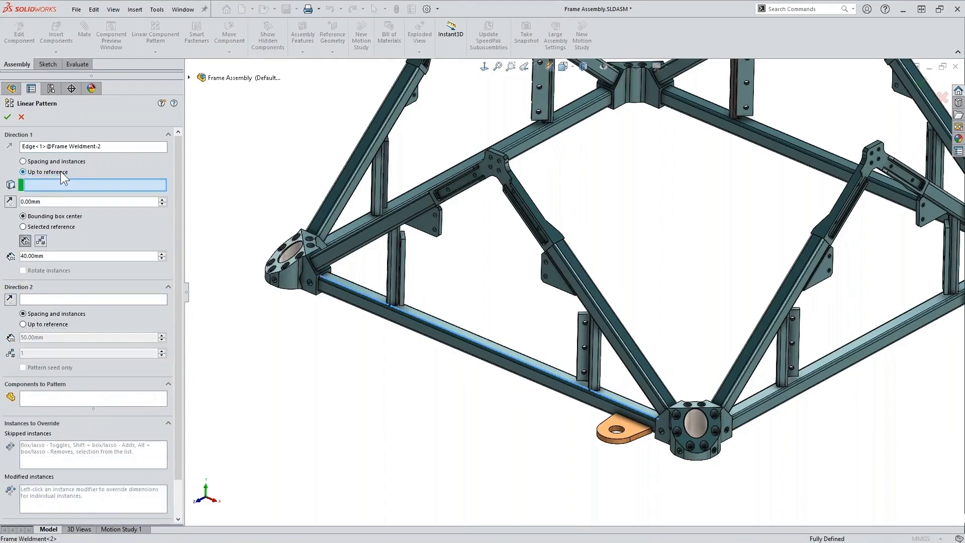
pyautogui.scroll(-8, 349, 288)
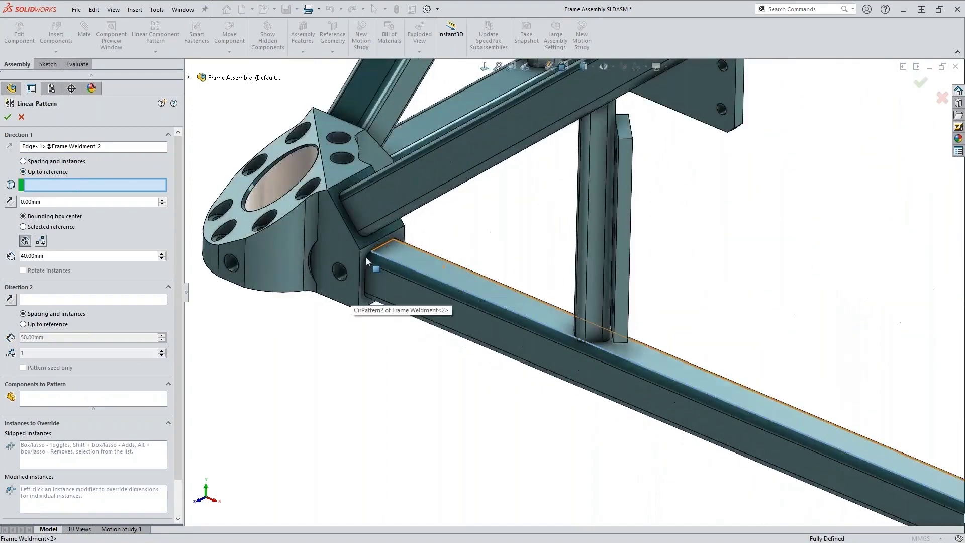
pyautogui.click(366, 257)
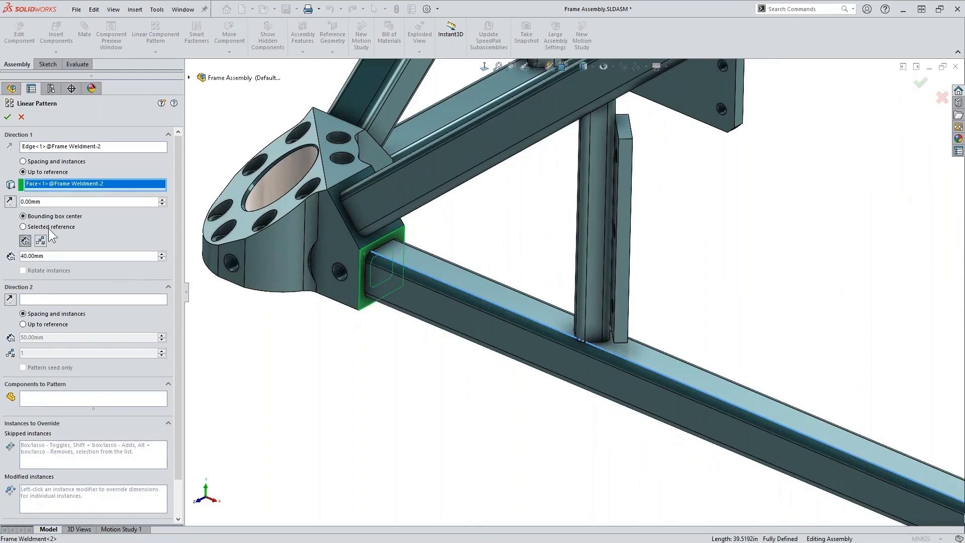
pyautogui.click(24, 227)
pyautogui.scroll(5, 475, 424)
pyautogui.scroll(-10, 870, 438)
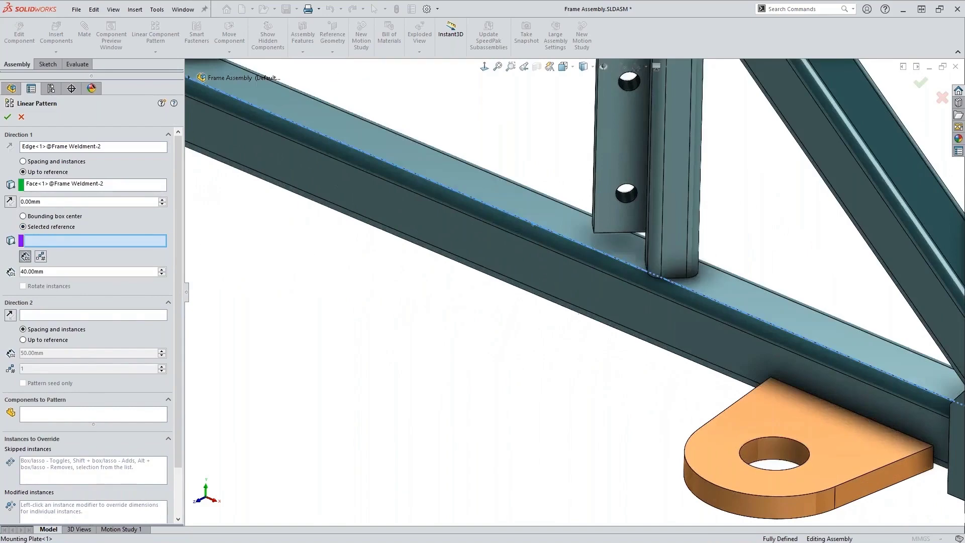
# Step: Select Mounting Plate<1> as the component to pattern
pyautogui.moveTo(830, 399); pyautogui.dragTo(764, 402, button='middle')
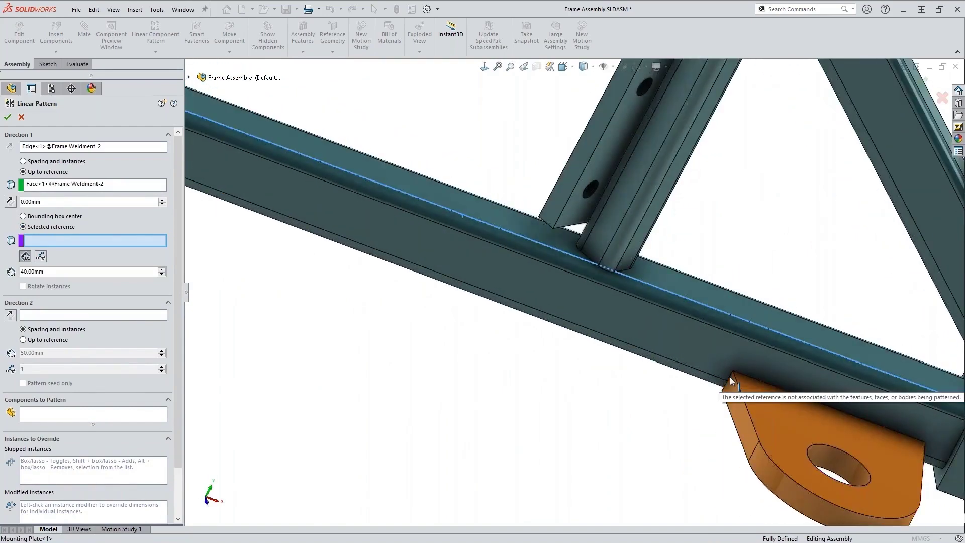
pyautogui.moveTo(641, 425); pyautogui.dragTo(686, 390, button='middle')
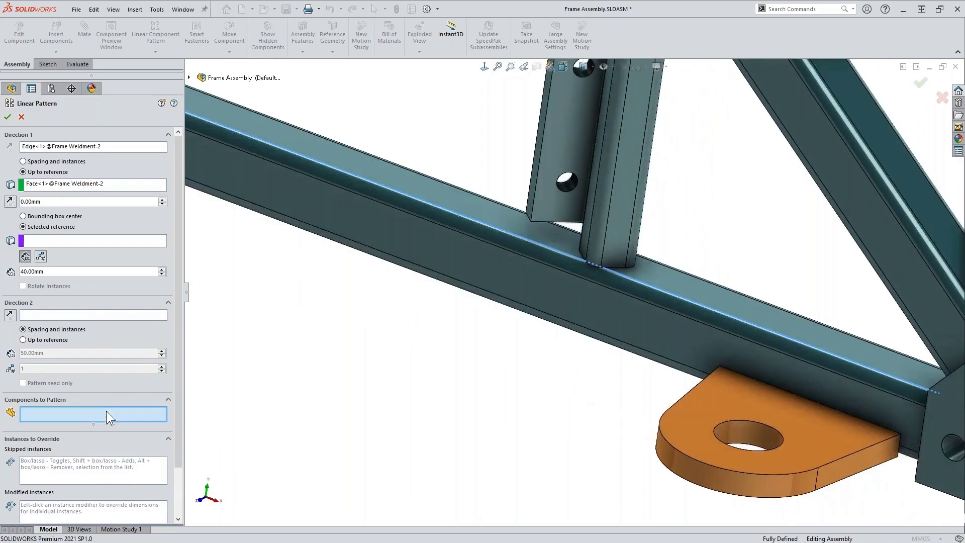
pyautogui.click(756, 400)
# Step: Measure the pattern from the plate's bounding box center
pyautogui.scroll(5, 641, 439)
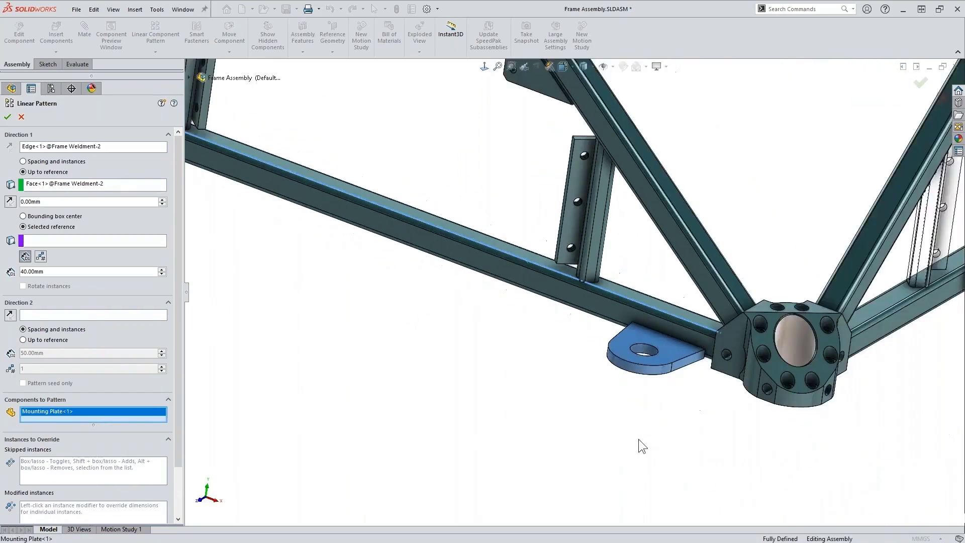
pyautogui.moveTo(639, 439); pyautogui.dragTo(561, 403, button='middle')
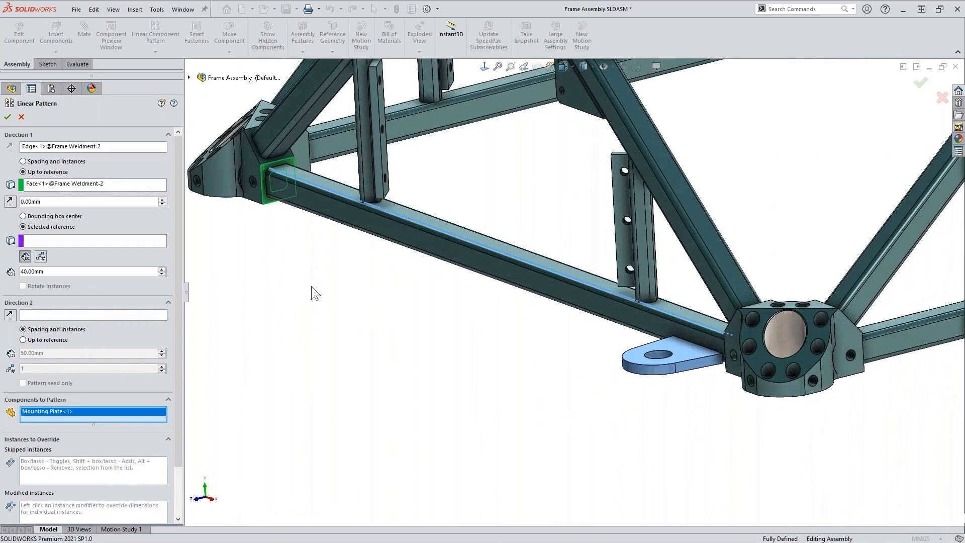
pyautogui.keyDown('ctrl'); pyautogui.moveTo(312, 292); pyautogui.dragTo(341, 341, button='middle'); pyautogui.keyUp('ctrl')
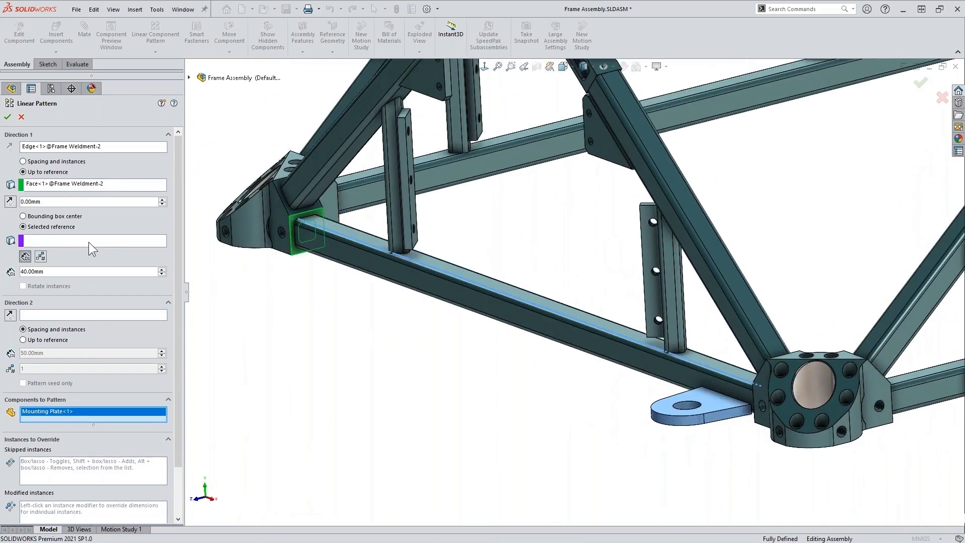
pyautogui.click(64, 217)
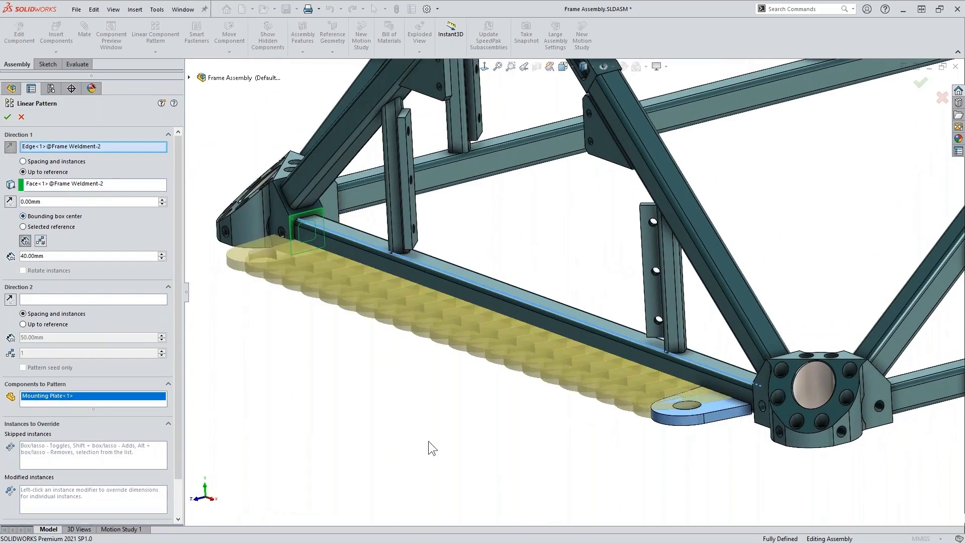
pyautogui.scroll(3, 491, 433)
pyautogui.moveTo(492, 433); pyautogui.dragTo(500, 416, button='middle')
pyautogui.scroll(-3, 332, 269)
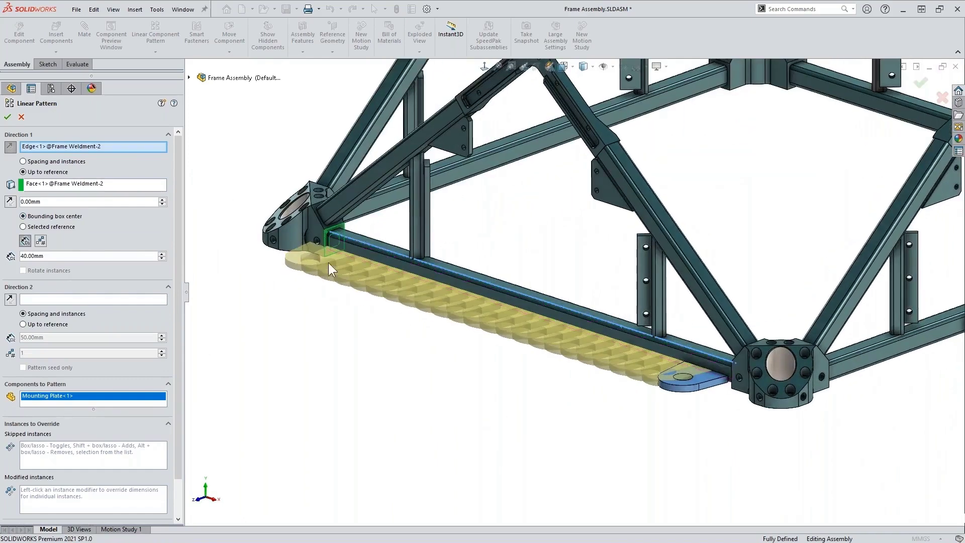
# Step: Switch to Number of Instances and set the count to 5
pyautogui.click(41, 243)
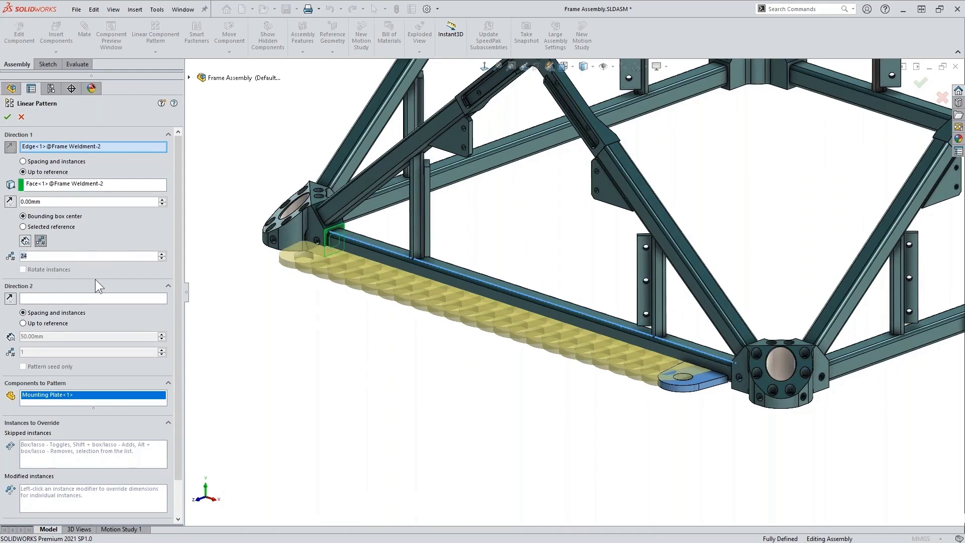
pyautogui.write('10')
pyautogui.press('Return')
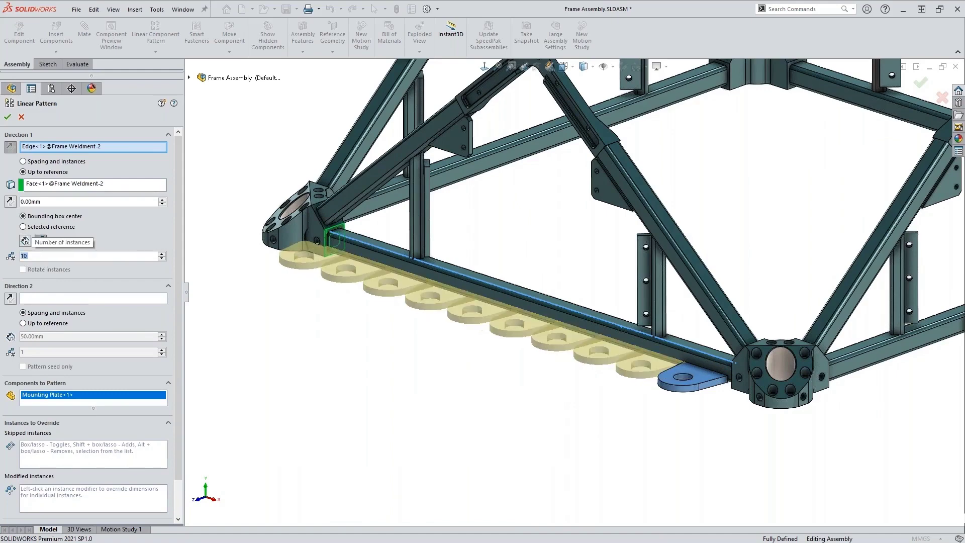
pyautogui.write('5')
pyautogui.press('Return')
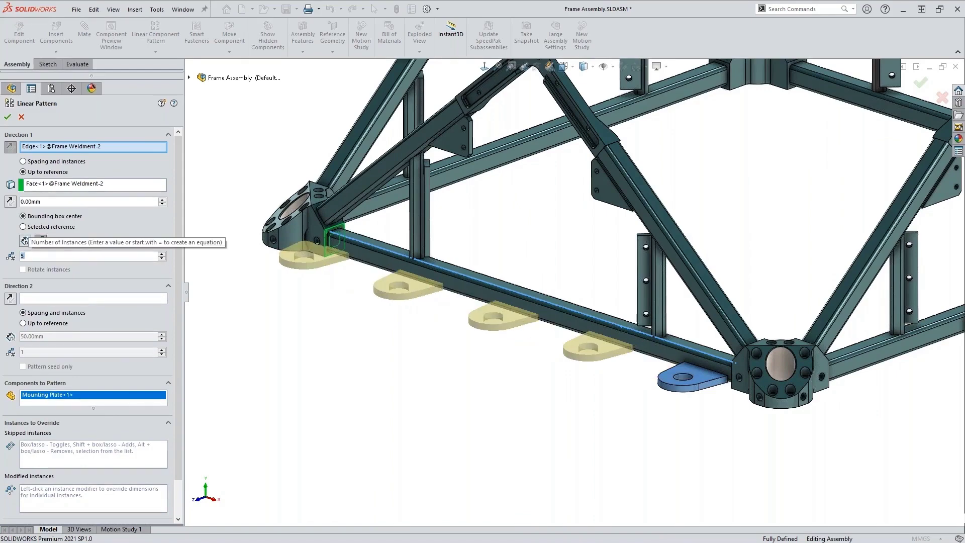
pyautogui.scroll(-2, 324, 279)
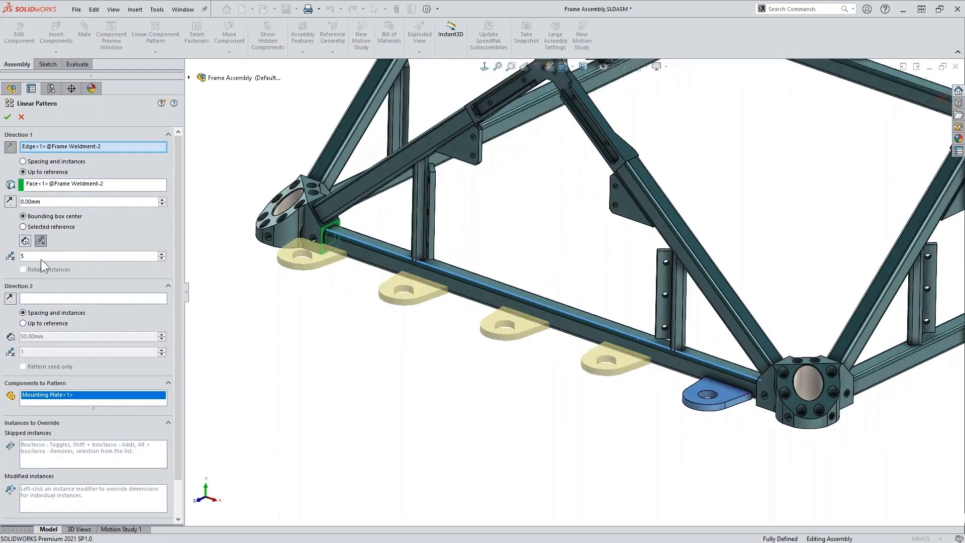
# Step: Use the mounting plate's edge as the selected seed reference
pyautogui.click(41, 227)
pyautogui.scroll(-5, 638, 392)
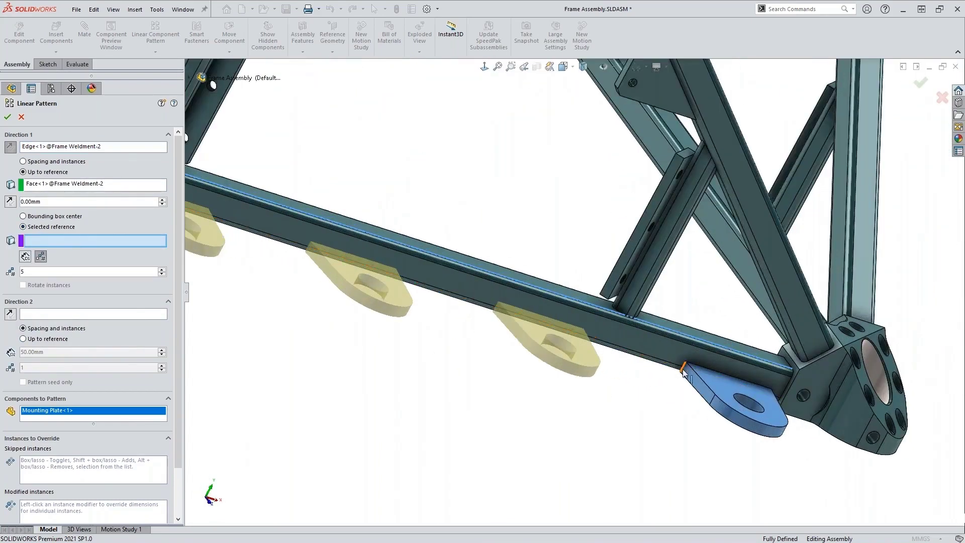
pyautogui.click(682, 371)
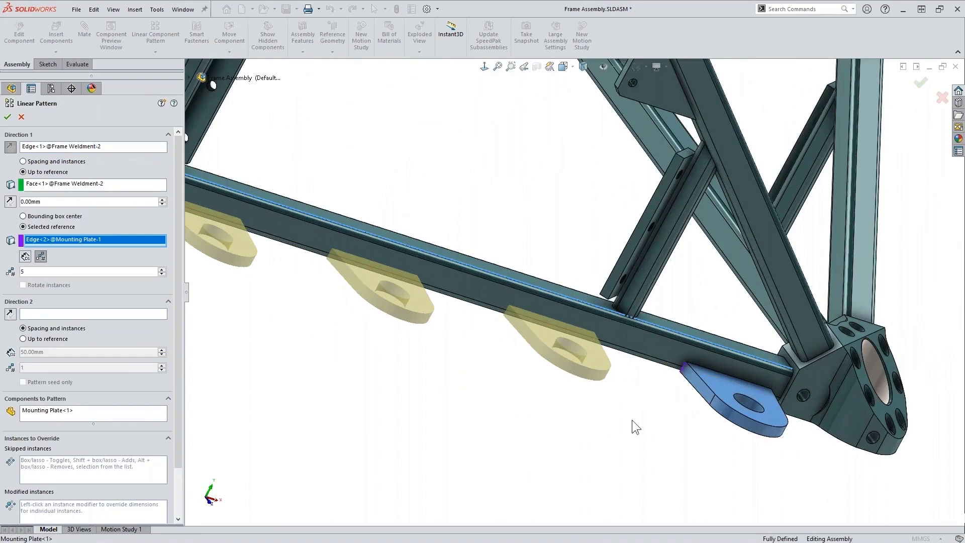
pyautogui.moveTo(630, 421); pyautogui.dragTo(548, 368, button='middle')
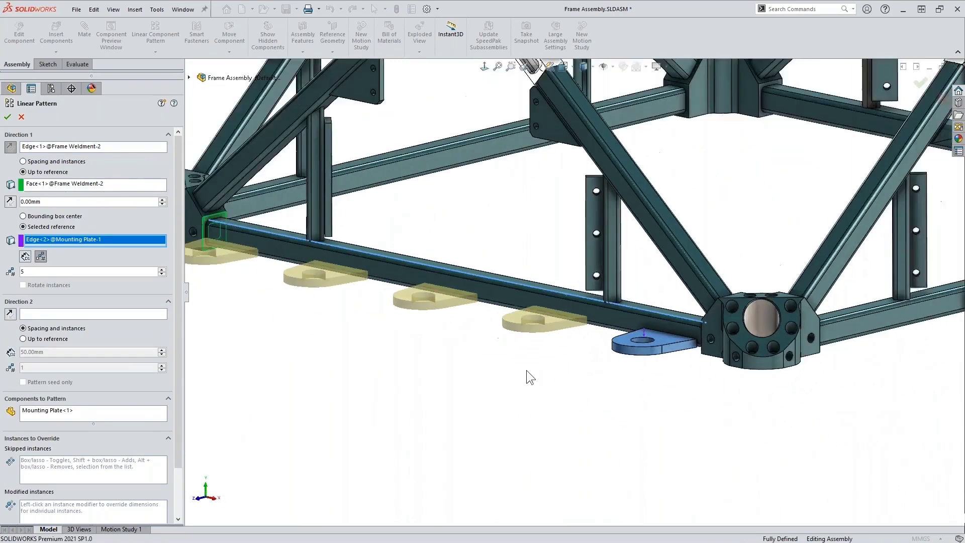
pyautogui.moveTo(526, 370); pyautogui.dragTo(261, 338, button='middle')
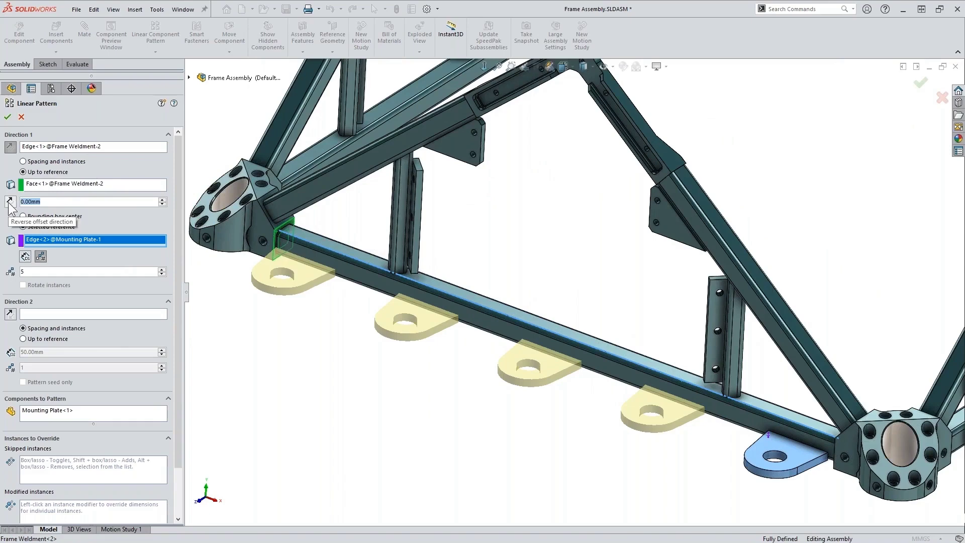
# Step: Offset the pattern 10 mm from the tube end and create LocalLPattern2
pyautogui.write('10')
pyautogui.press('Return')
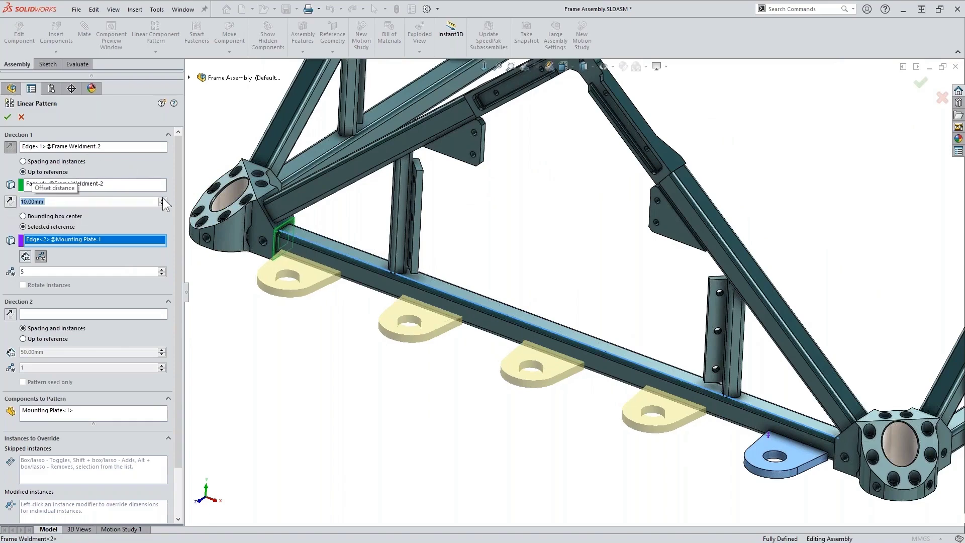
pyautogui.moveTo(162, 200); pyautogui.dragTo(164, 205)
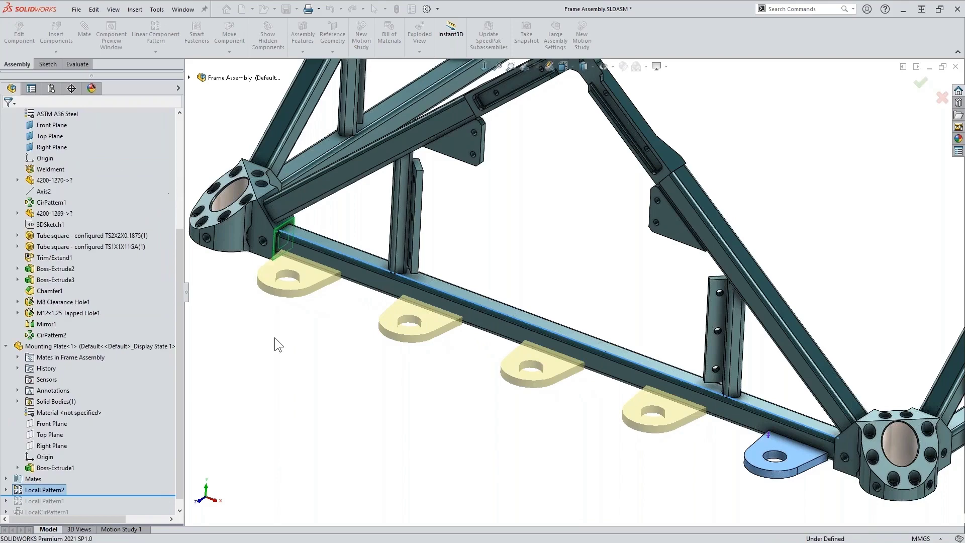
pyautogui.hotkey('ctrl', '7')
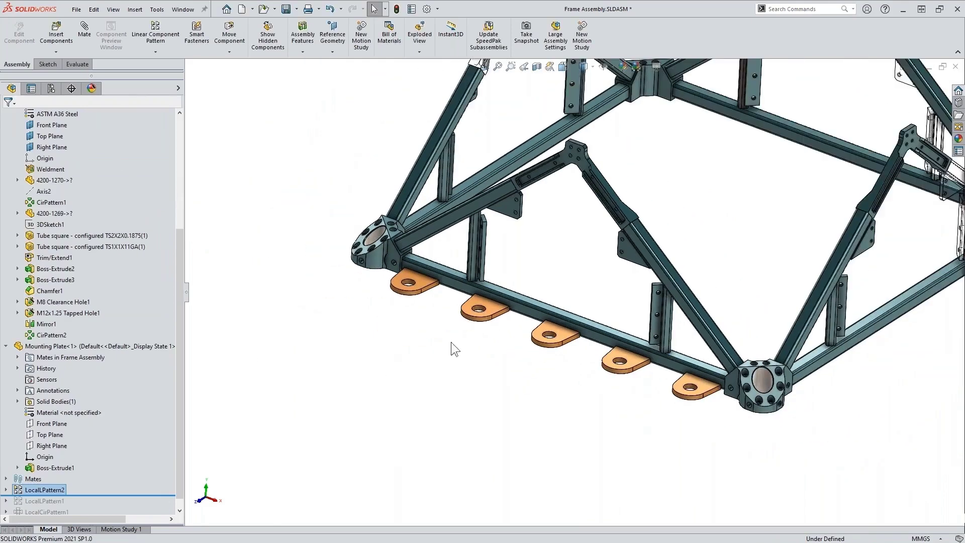
pyautogui.scroll(5, 451, 347)
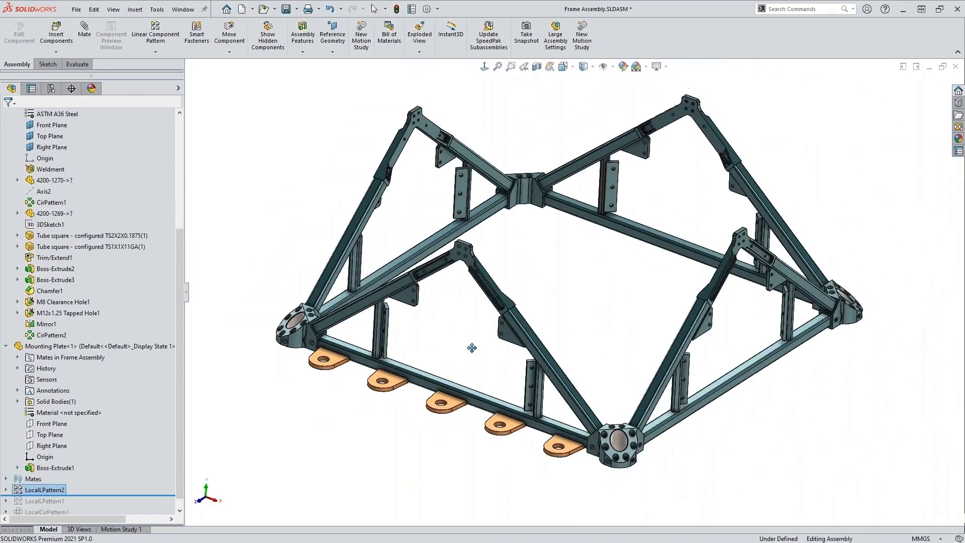
pyautogui.keyDown('ctrl'); pyautogui.moveTo(472, 348); pyautogui.dragTo(470, 350, button='middle'); pyautogui.keyUp('ctrl')
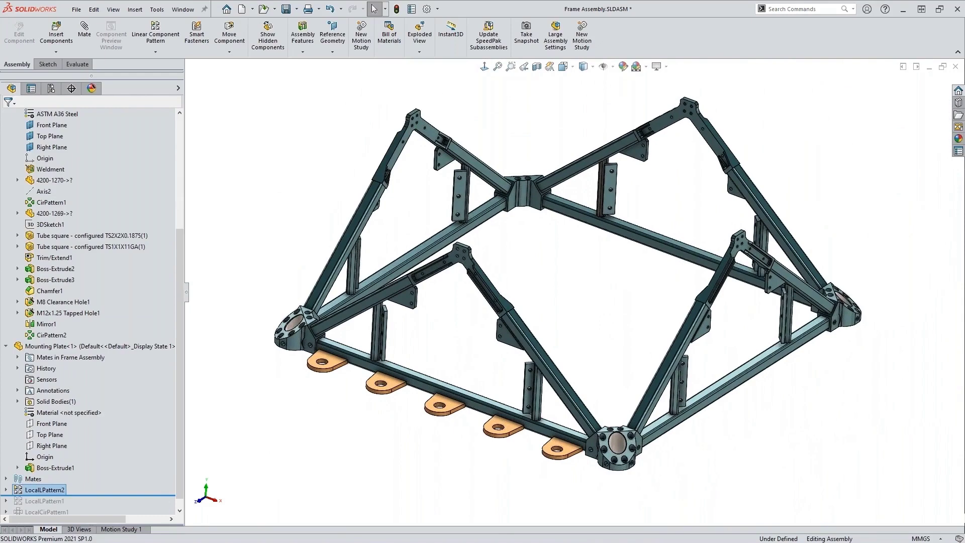